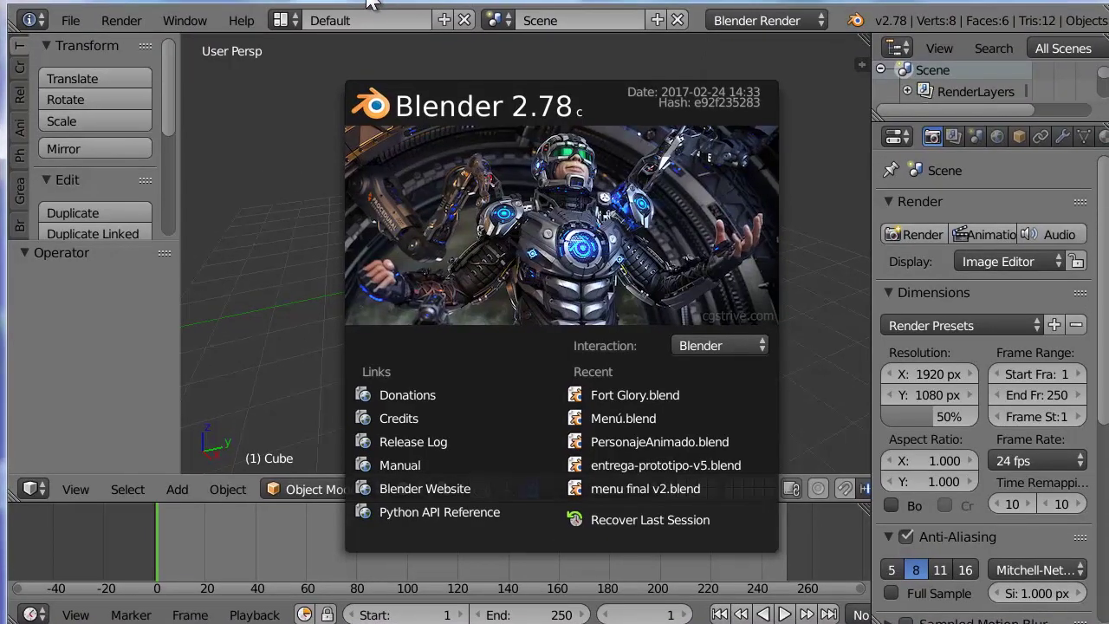
Open Fort Glory.blend from the recent list and check its scenes: HUD, Juego and Muerte
click(641, 394)
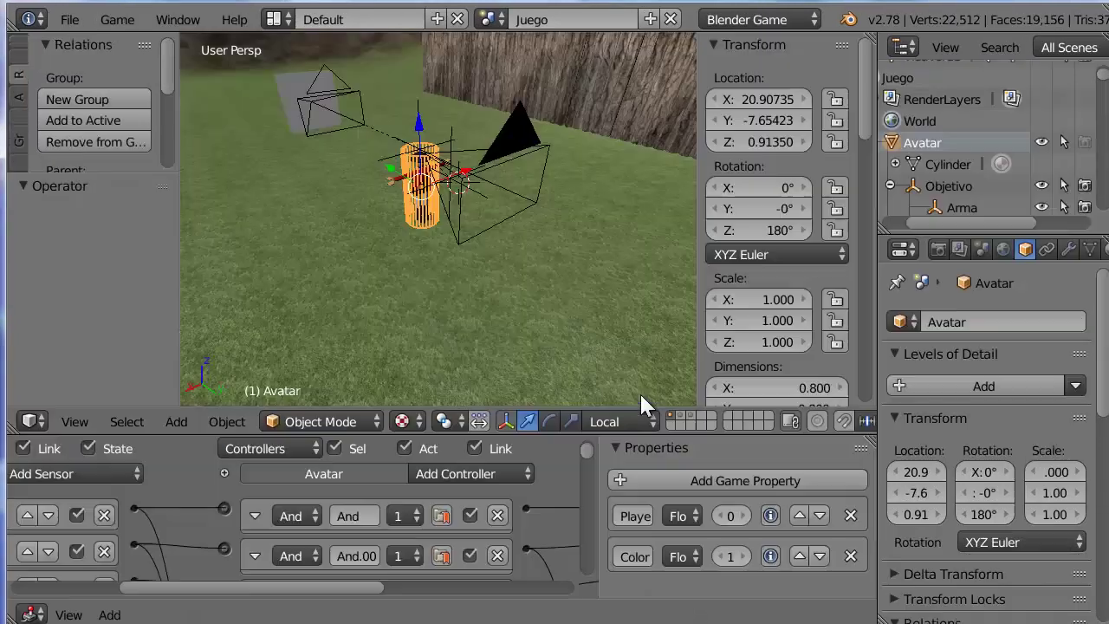
click(494, 22)
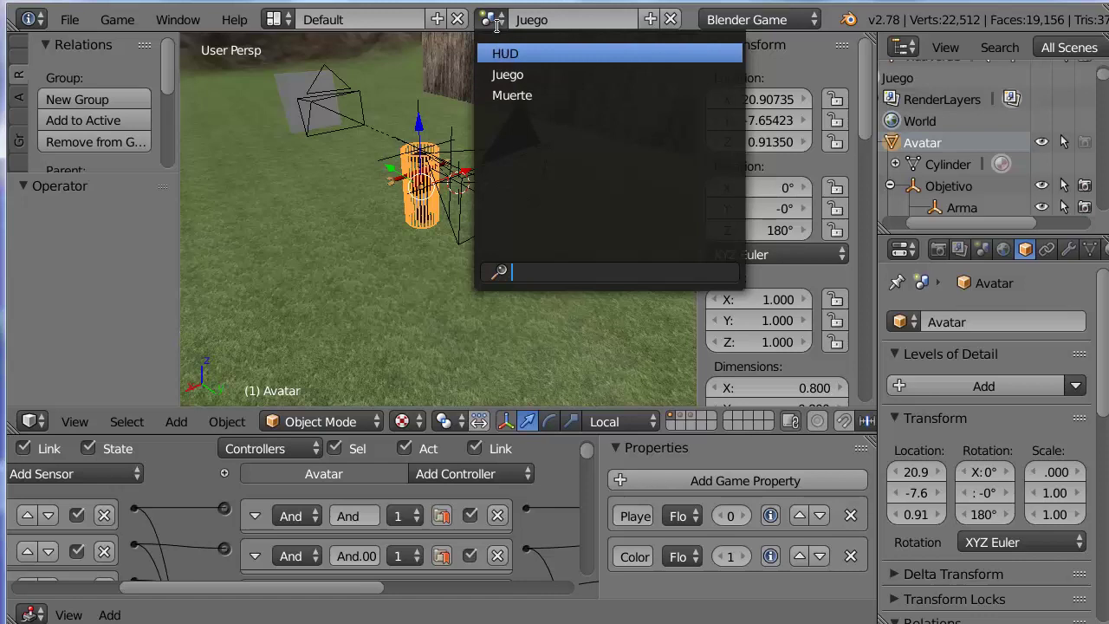
click(534, 74)
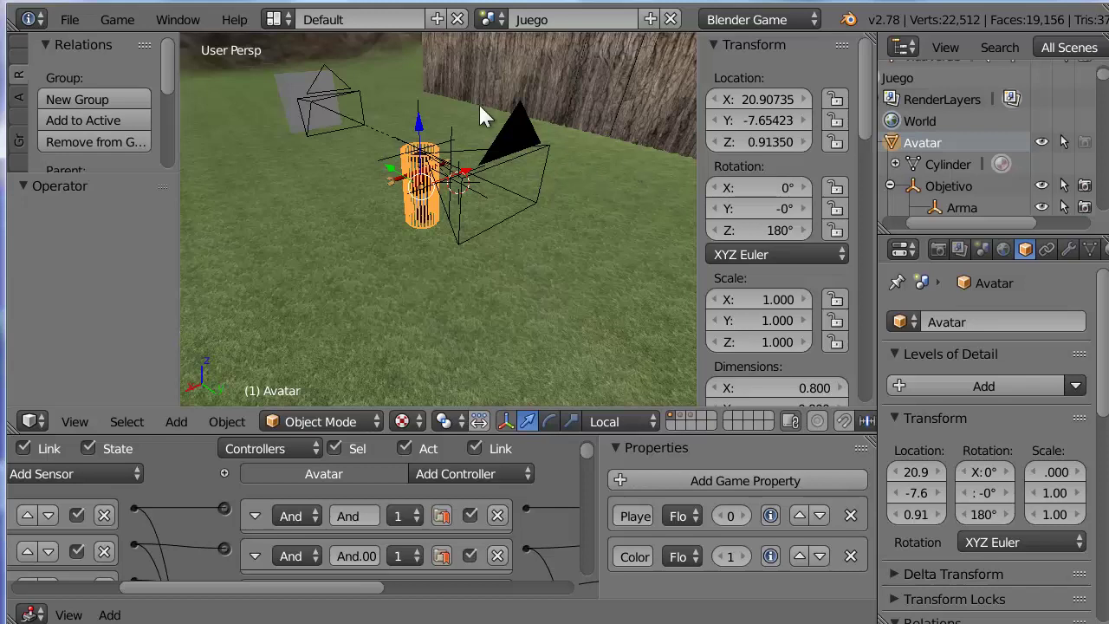
Append all 14 objects from Menú.blend's Object folder into the Juego scene
click(71, 21)
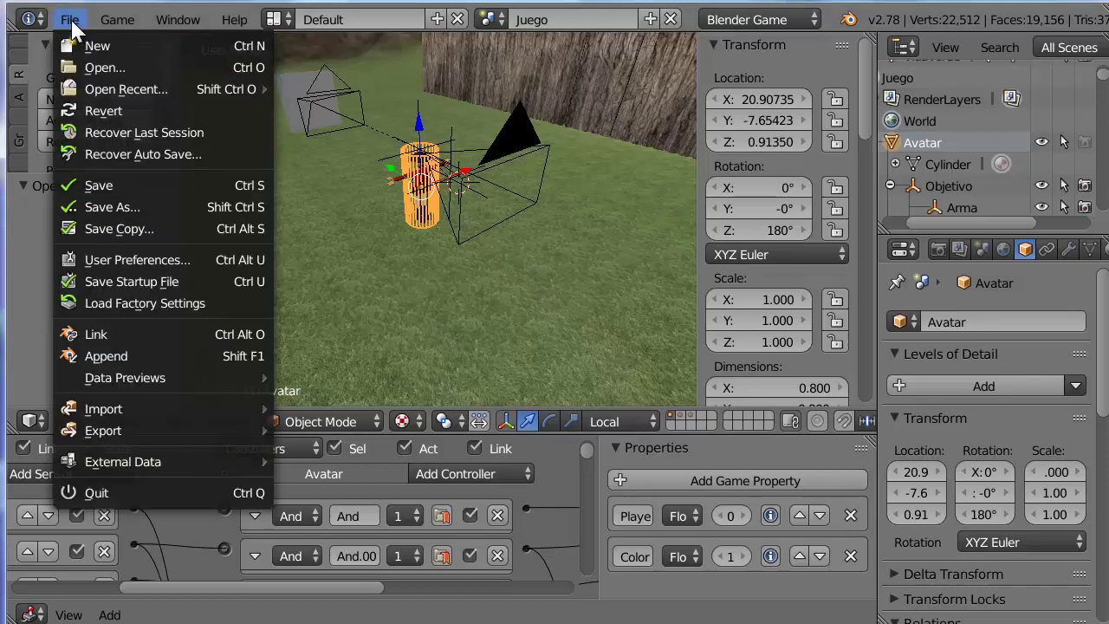
click(108, 355)
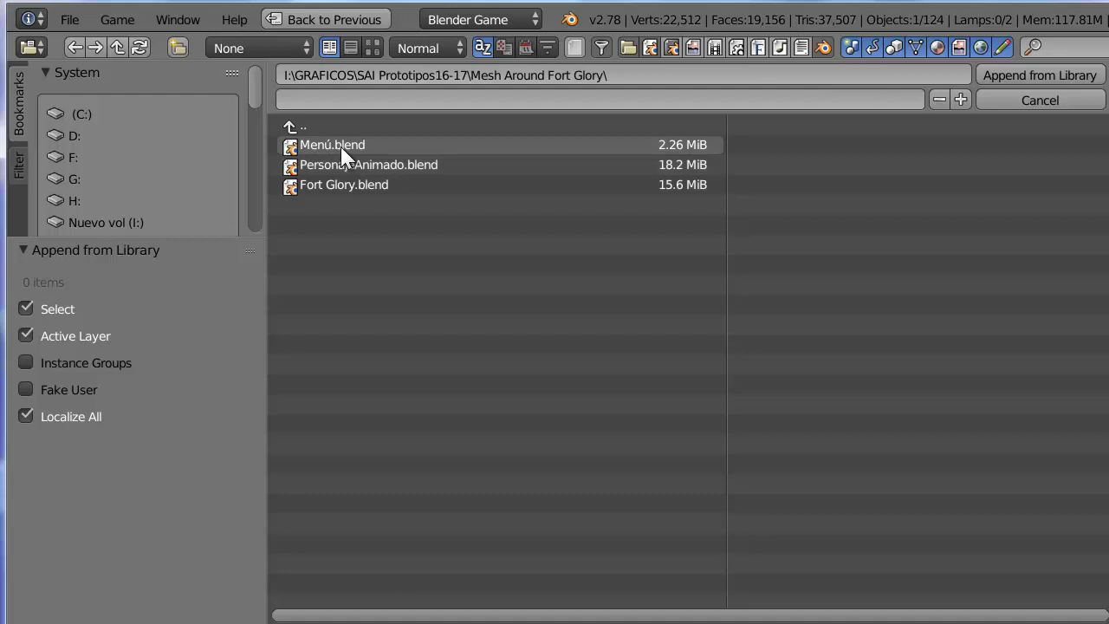
click(341, 147)
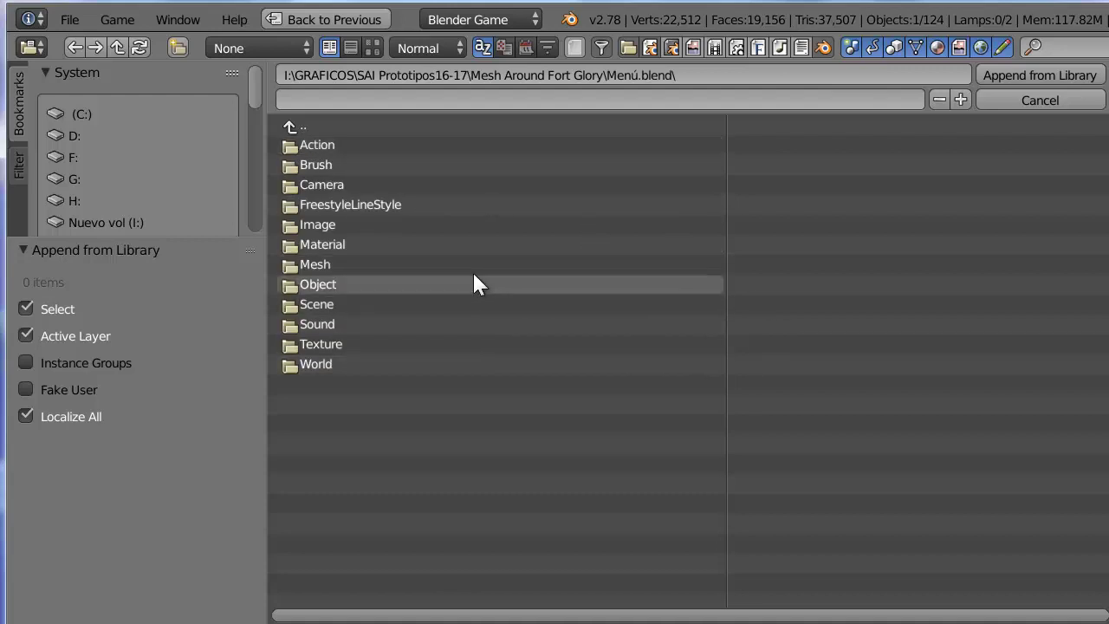
click(417, 303)
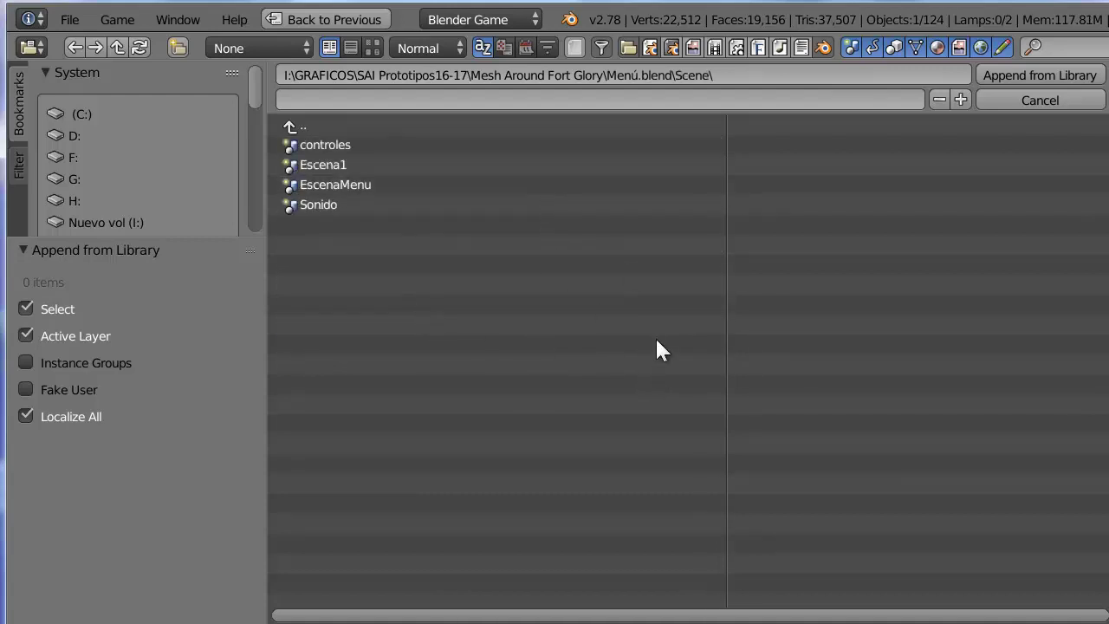
key(a)
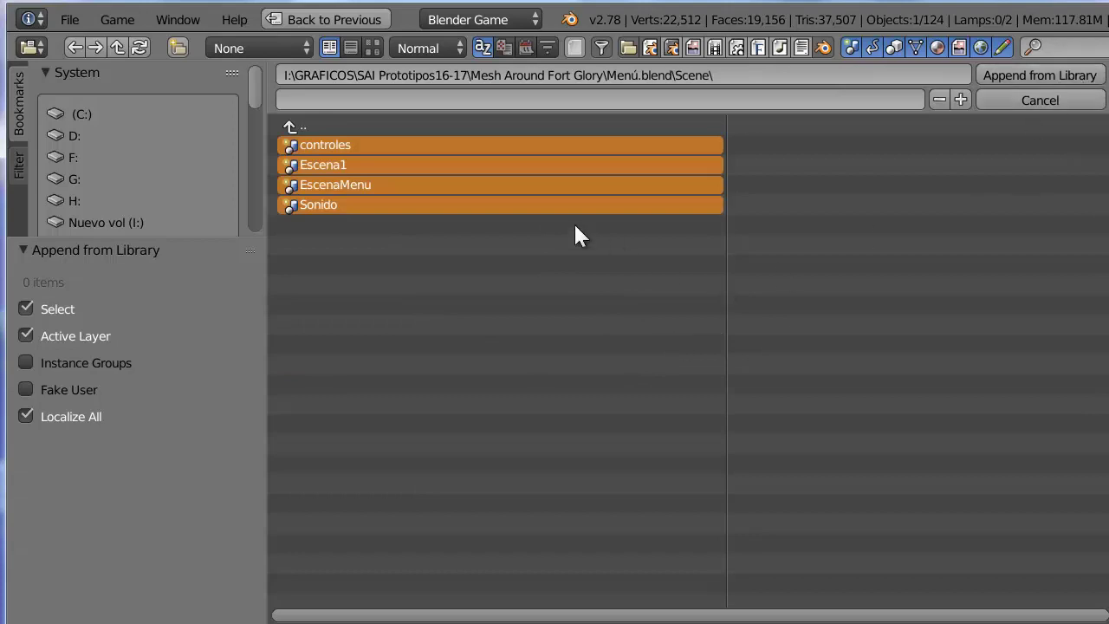
click(390, 128)
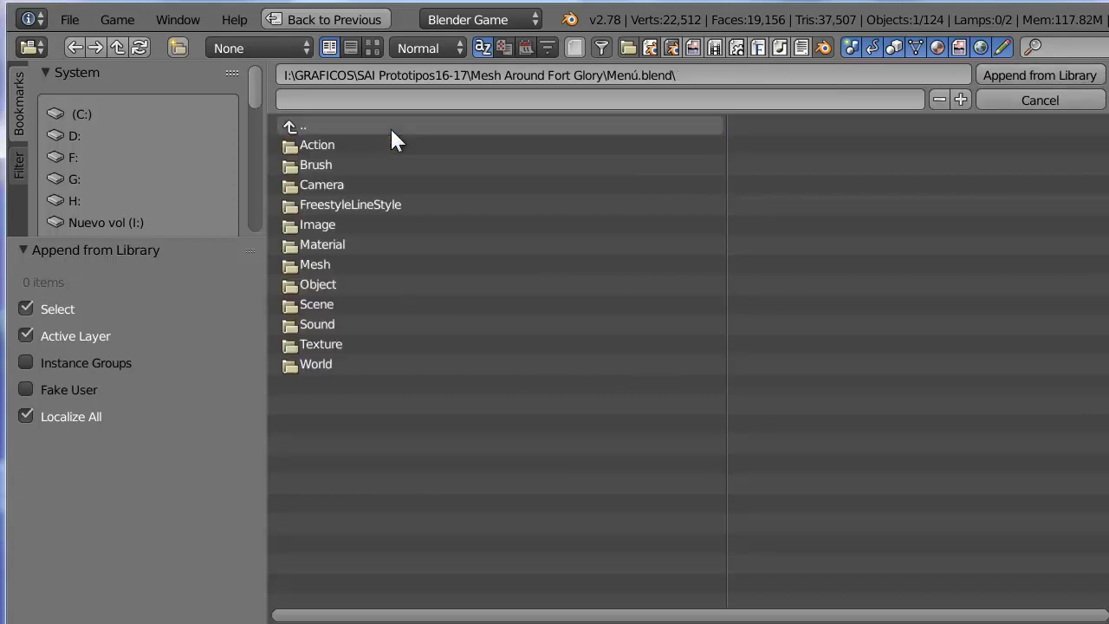
click(344, 286)
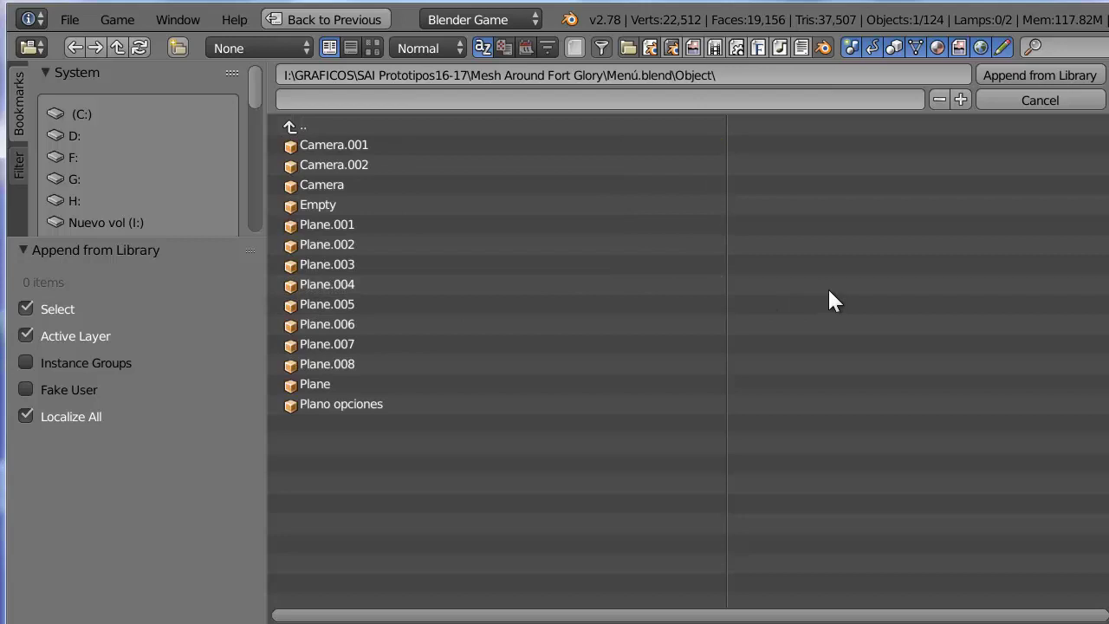
key(a)
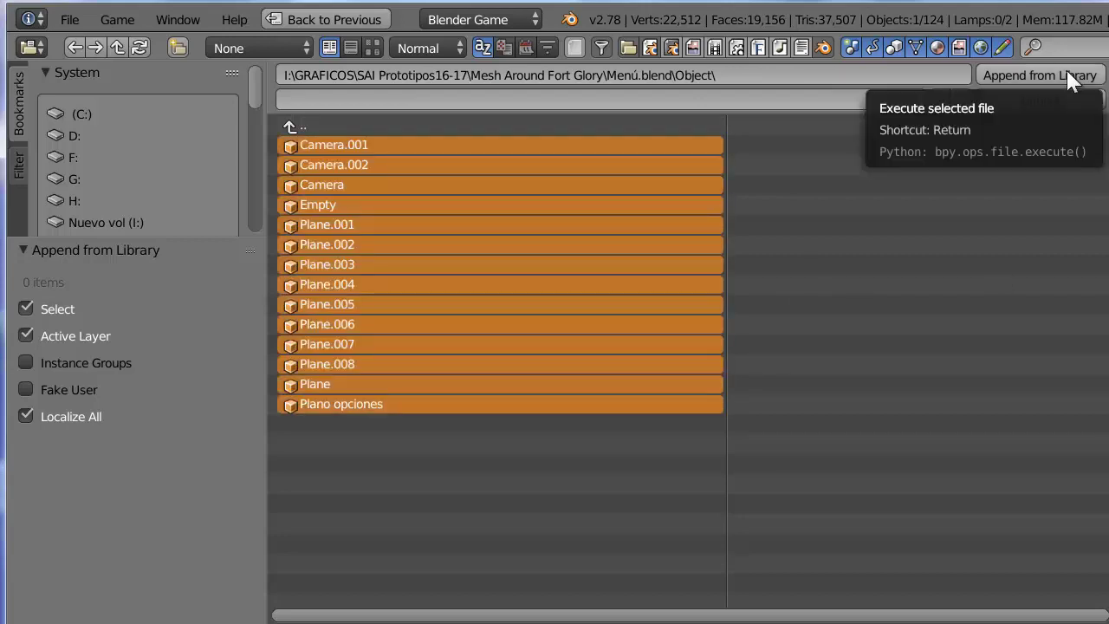
click(1067, 72)
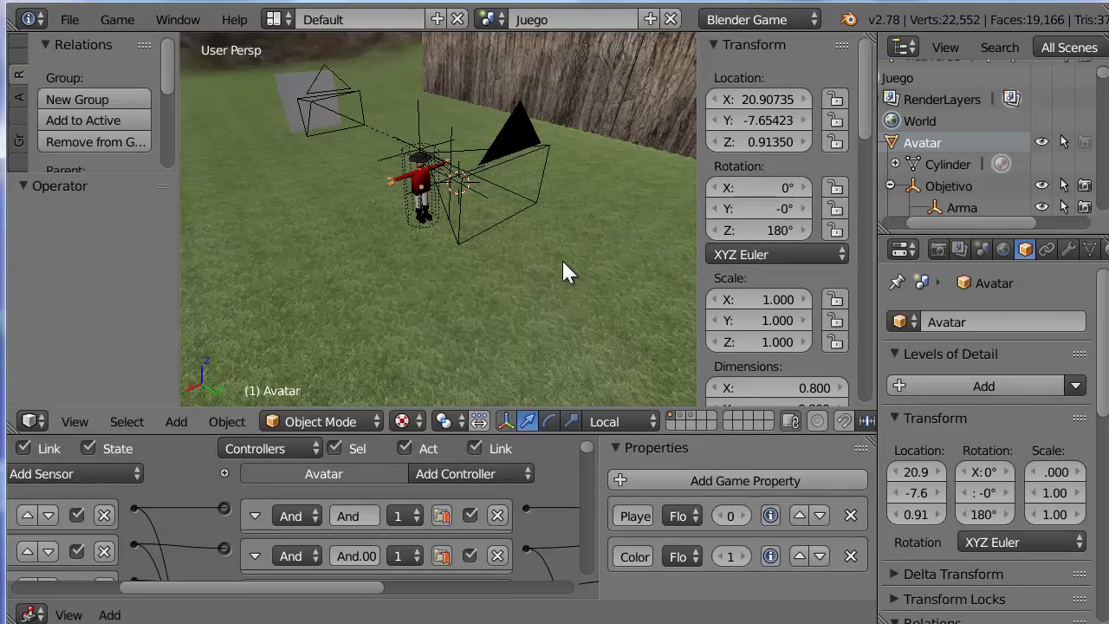
Verify EscenaMenu, Sonido, Escena1 and controles appear among the scenes, then quit Blender
click(490, 18)
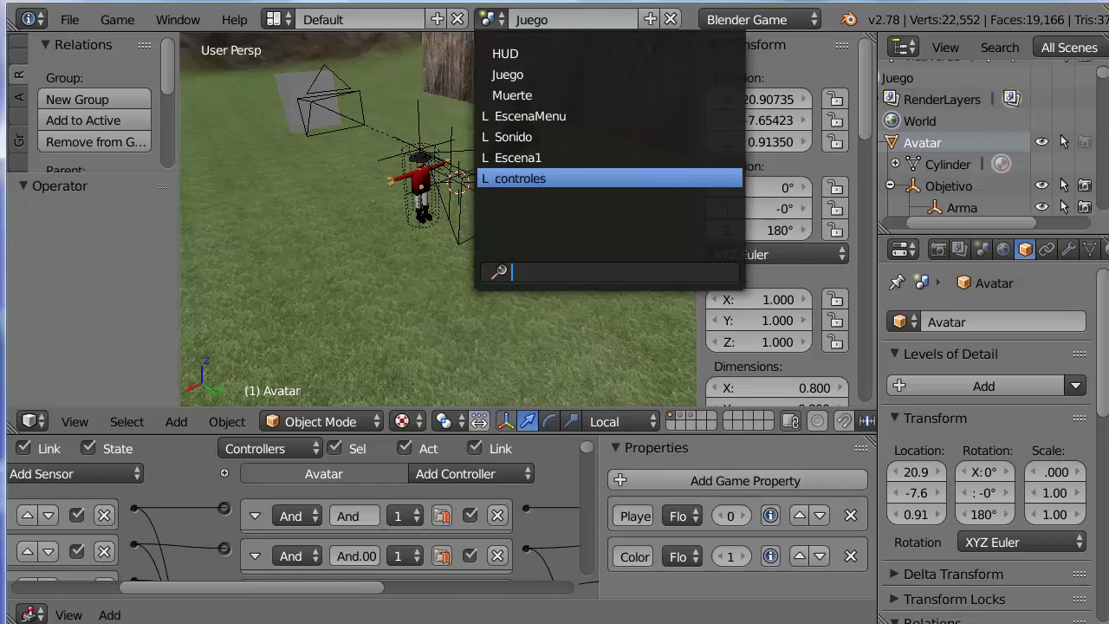
key(alt+F4)
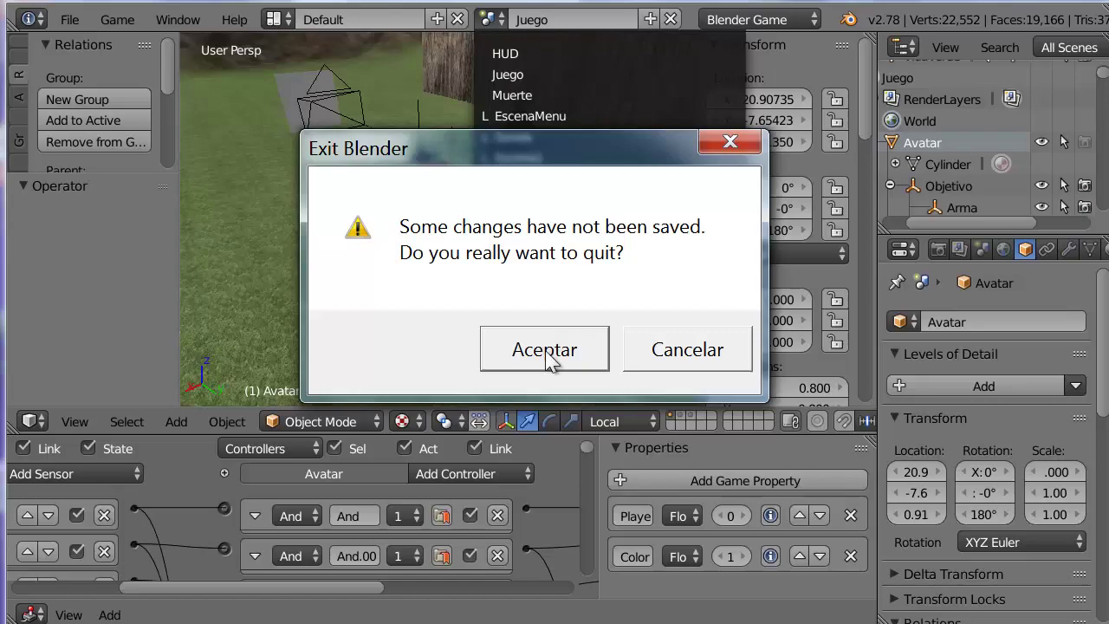
Quit without saving and start Blender 2.77 to its splash screen
click(546, 355)
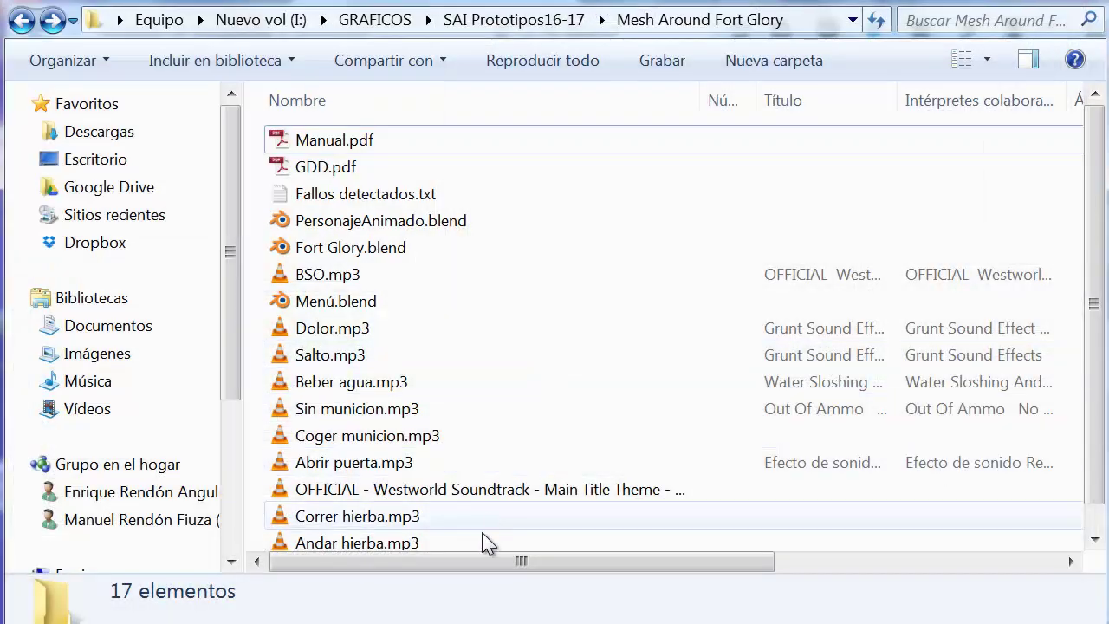
click(129, 609)
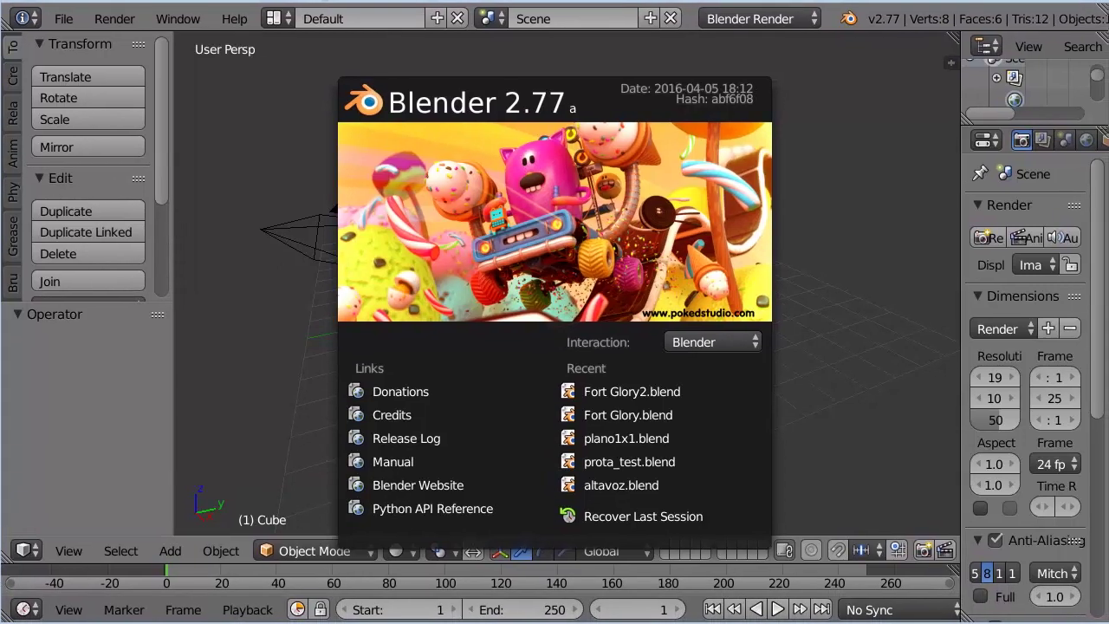
Open Fort Glory.blend in Blender 2.77 and append all 14 objects from Menú.blend
click(609, 414)
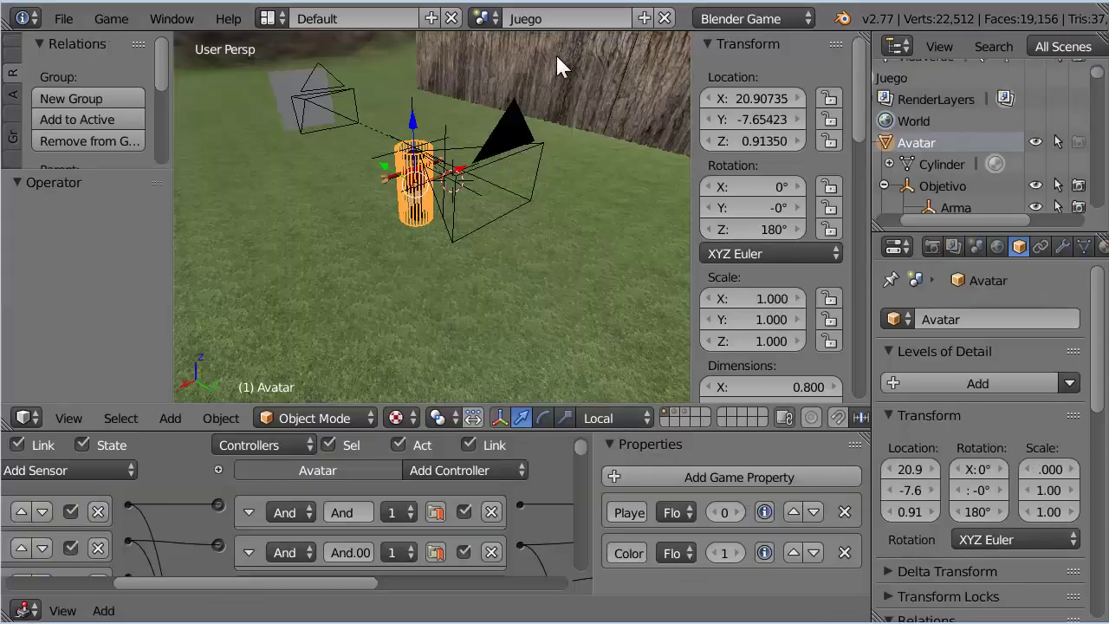
click(64, 19)
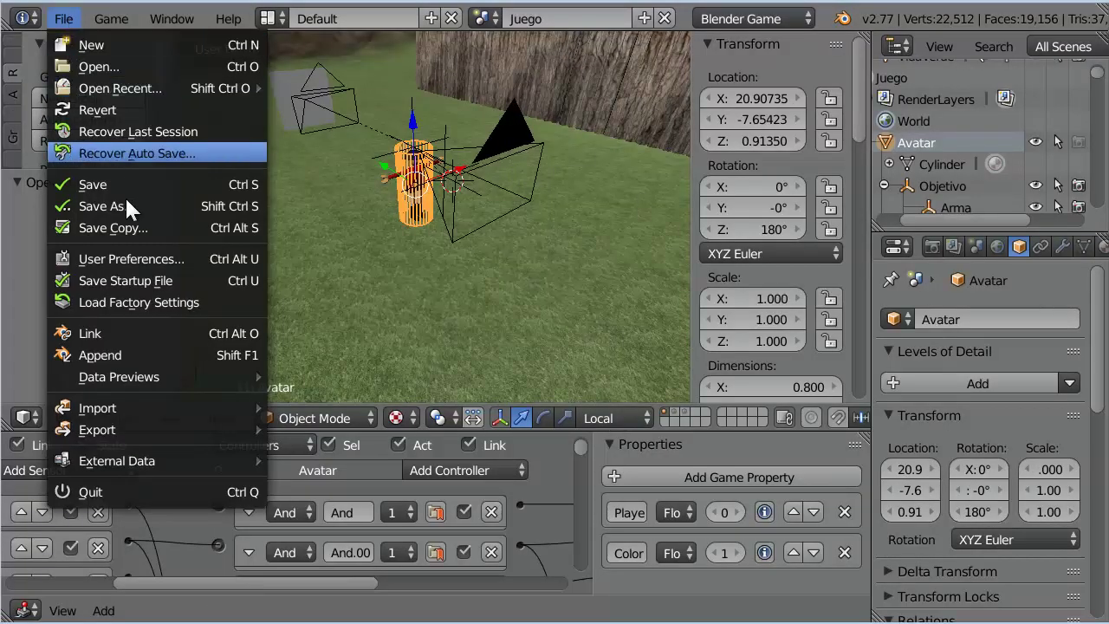
click(146, 362)
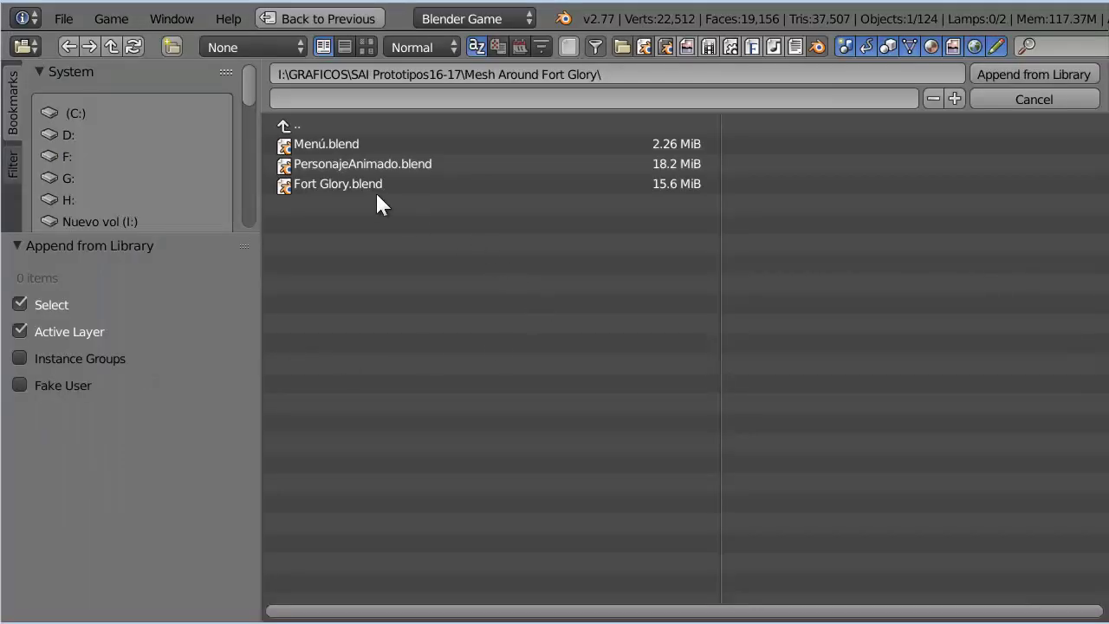
click(331, 144)
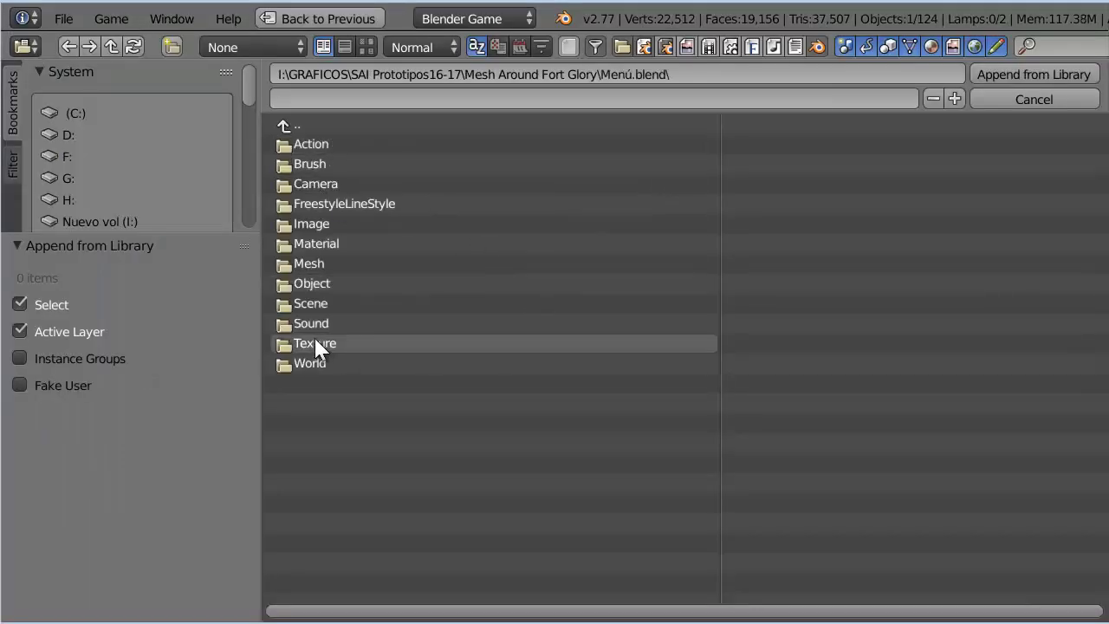
click(312, 283)
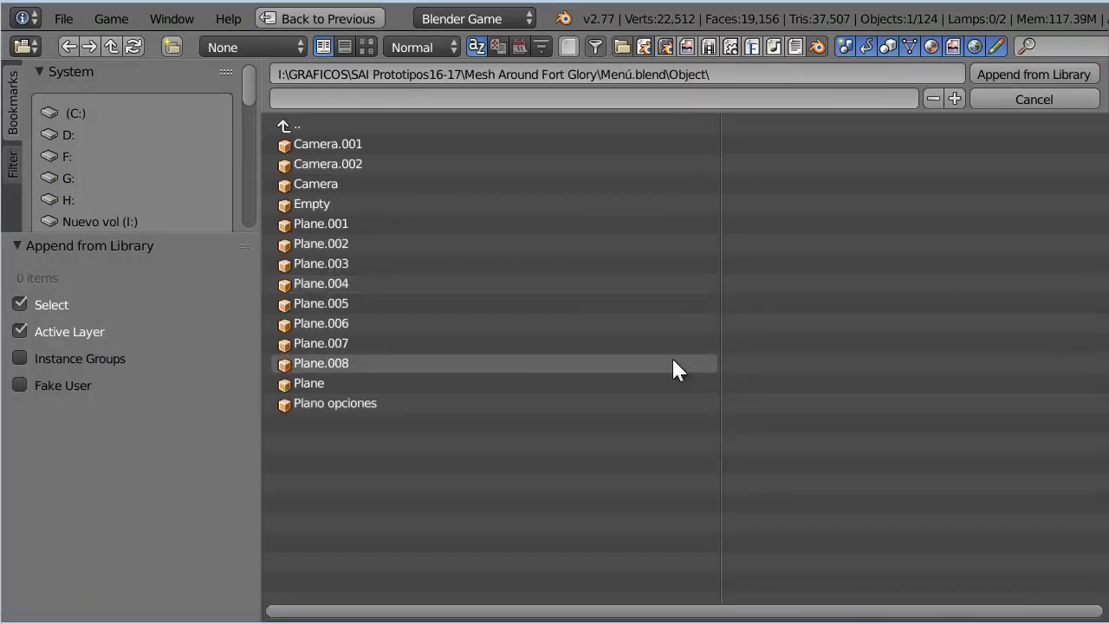
key(a)
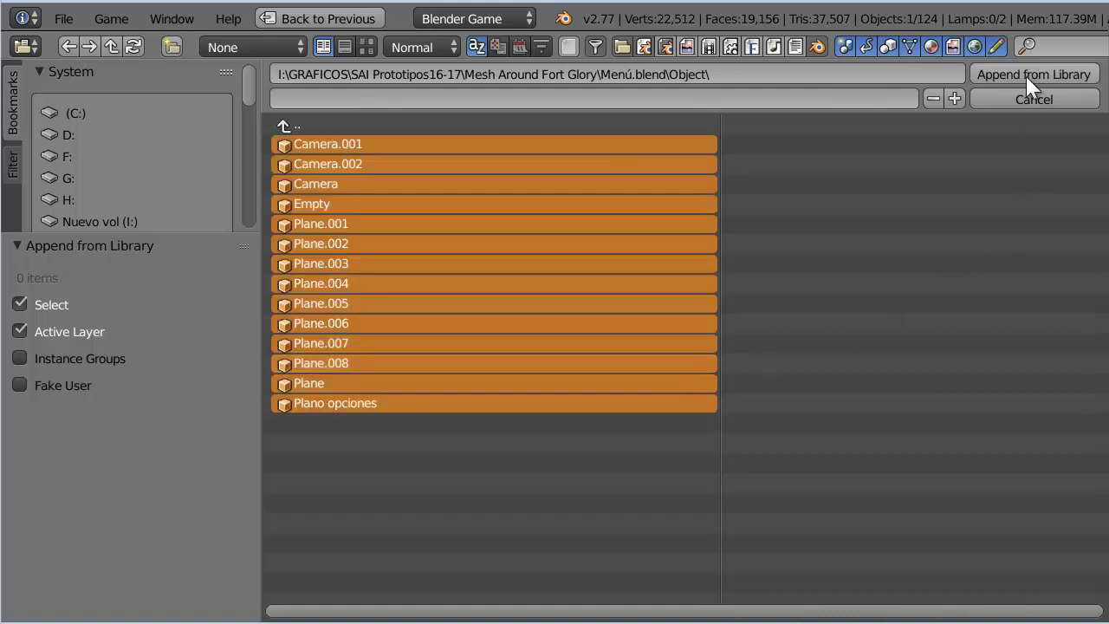
click(1022, 76)
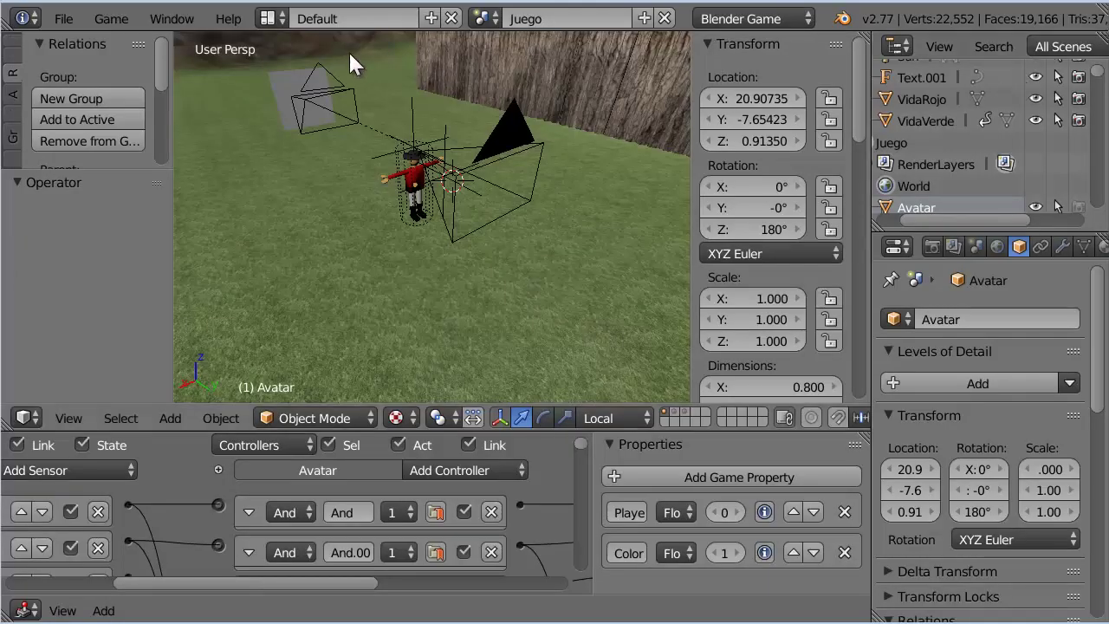
Switch to Escena1, look through its camera and run the game to show the title menu
click(481, 18)
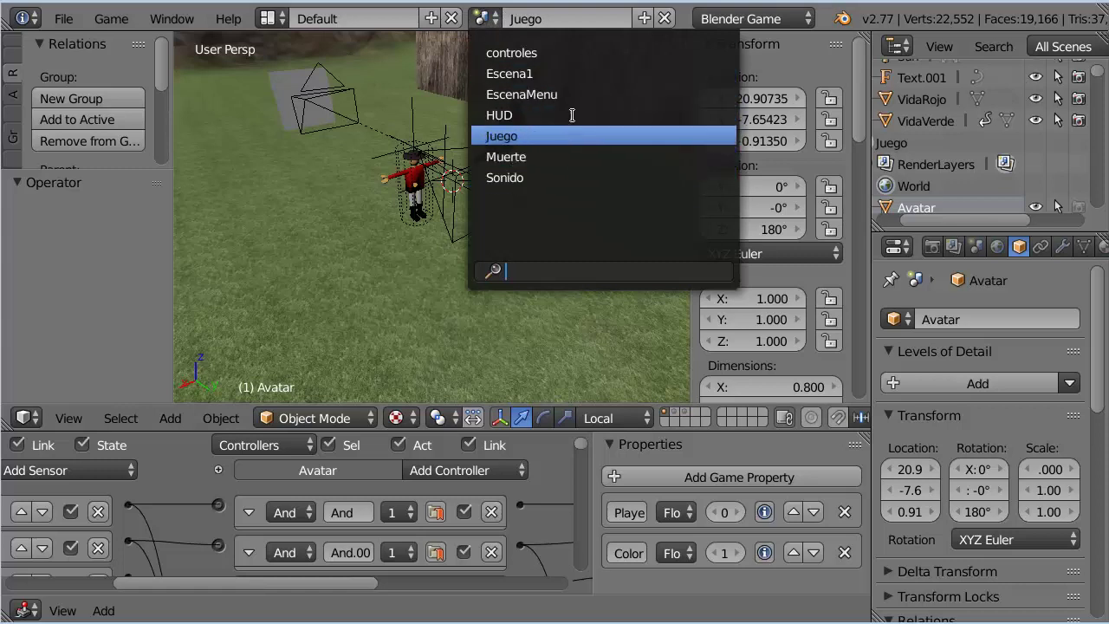
click(547, 77)
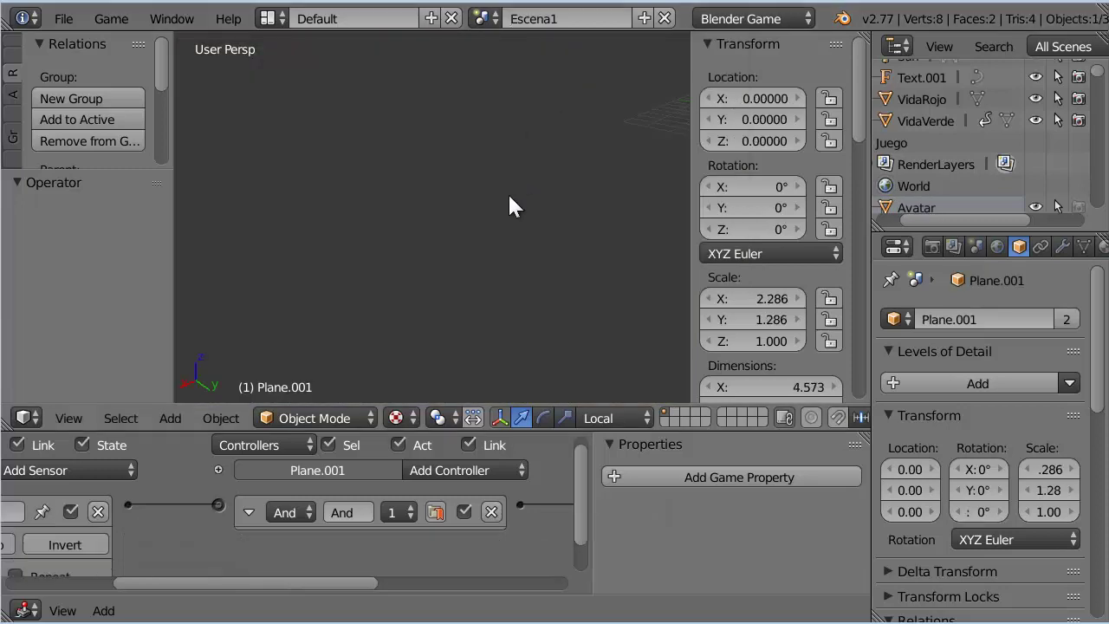
key(KP_0)
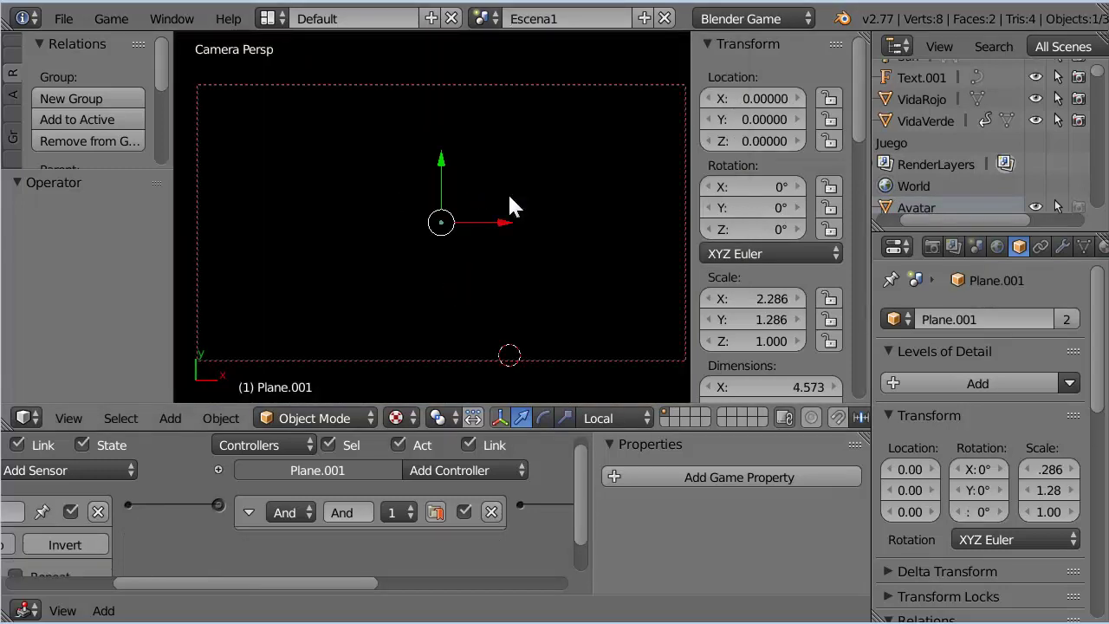
key(p)
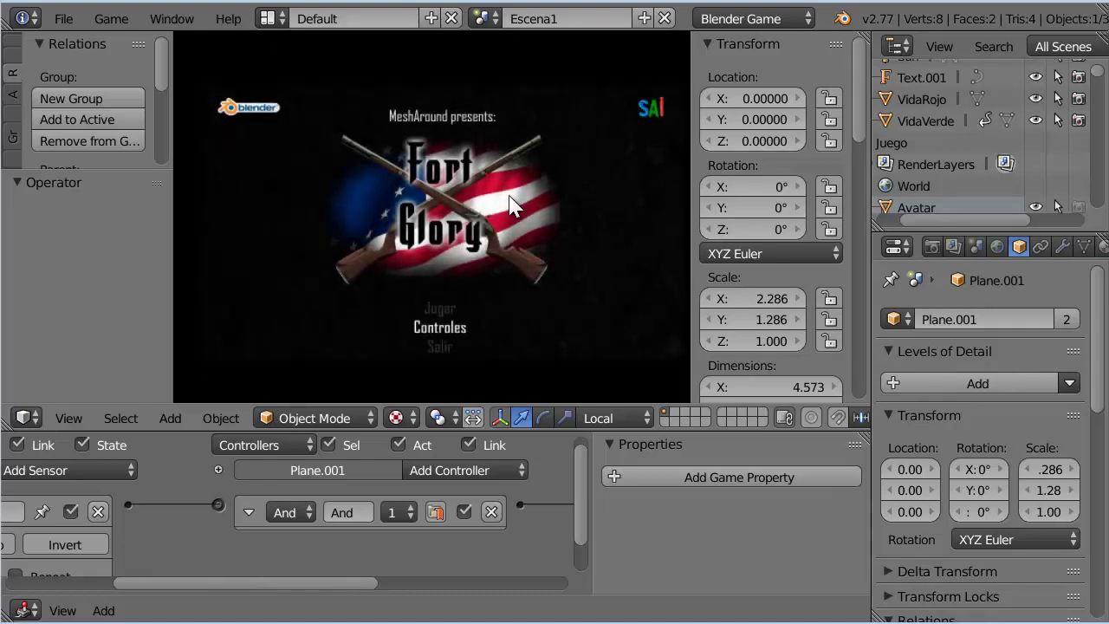
Open the game's Controles screen from the menu and return to the main menu
key(Up)
key(Down)
key(Down)
key(Up)
key(Return)
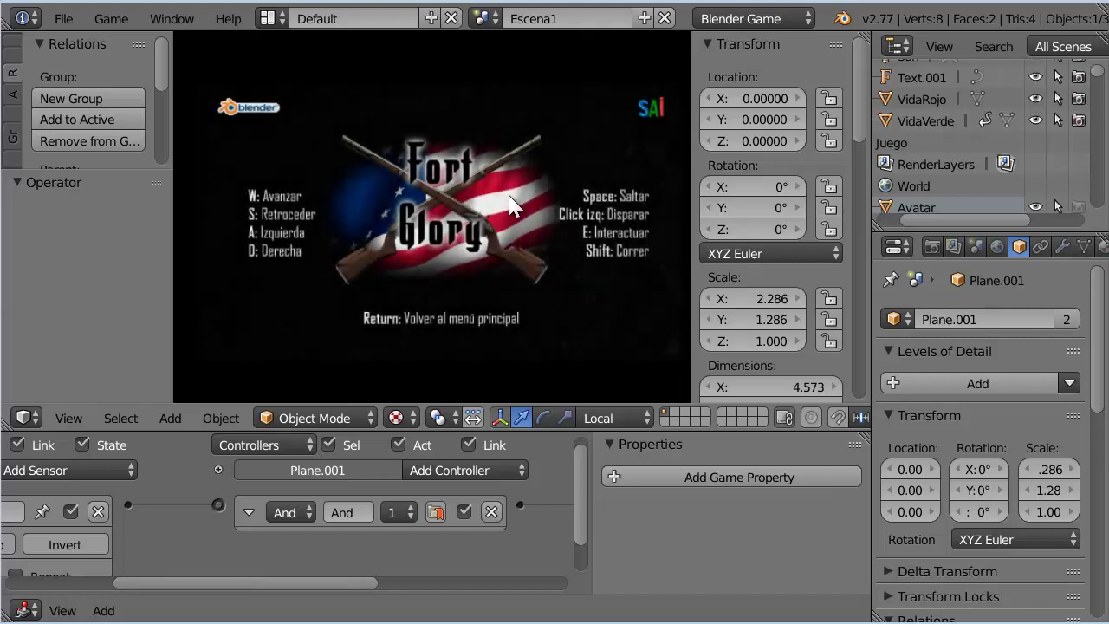
key(Return)
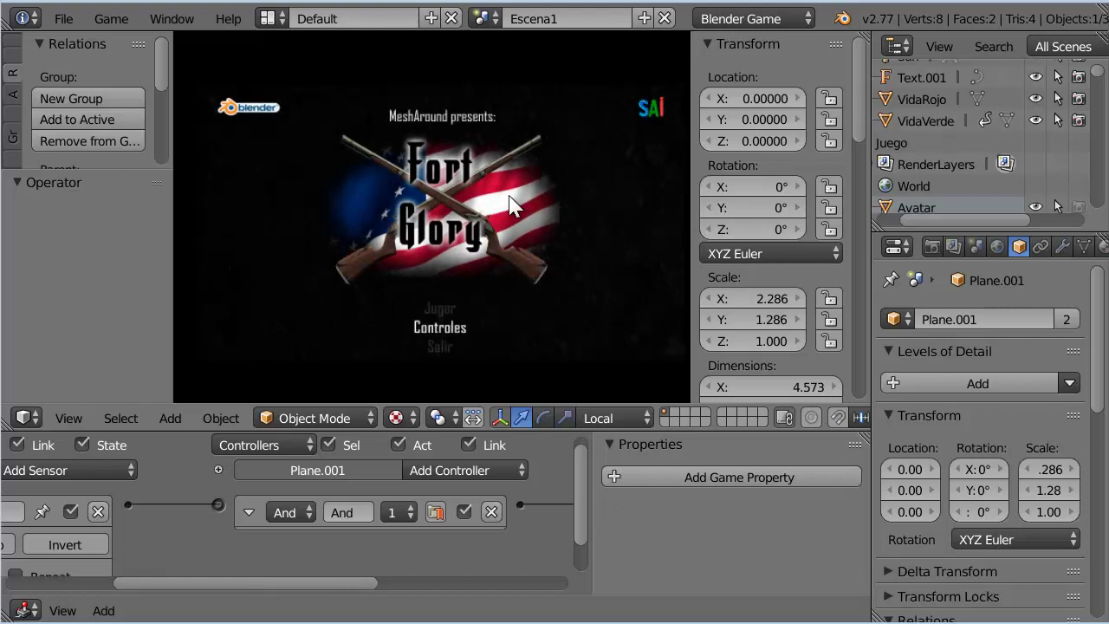
Choose Jugar to play the game, then stop it and return to the editor
key(Up)
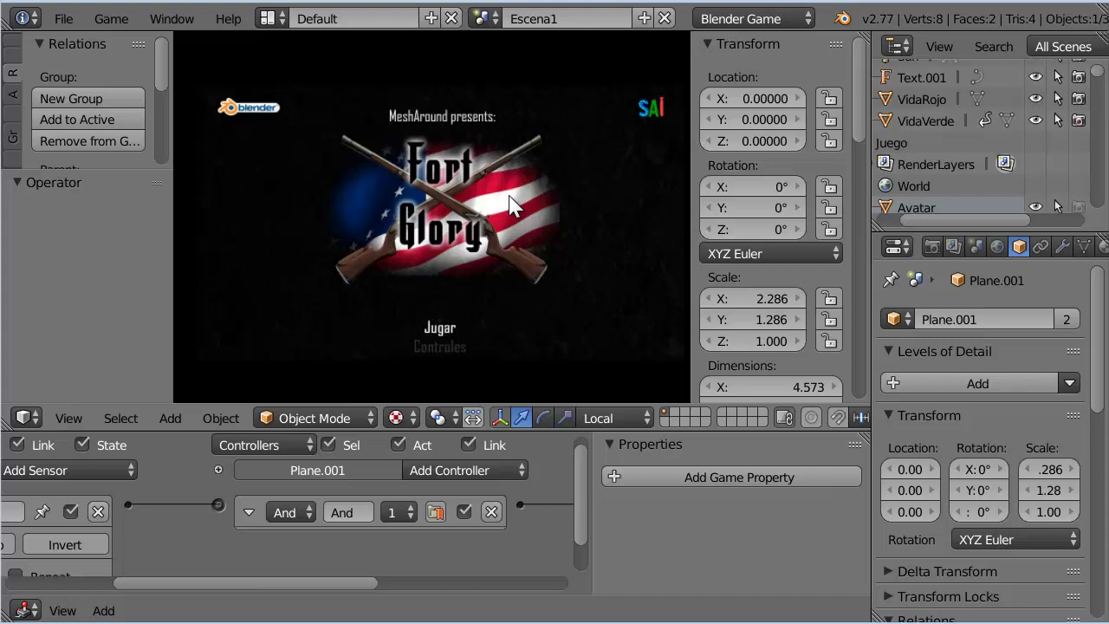
key(Return)
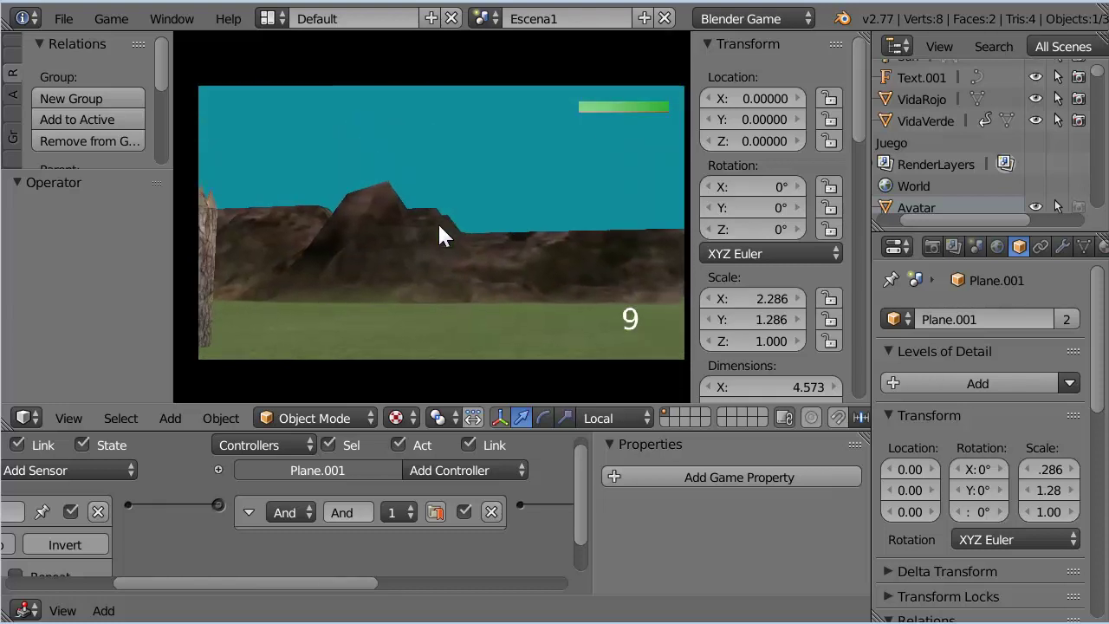
key(Escape)
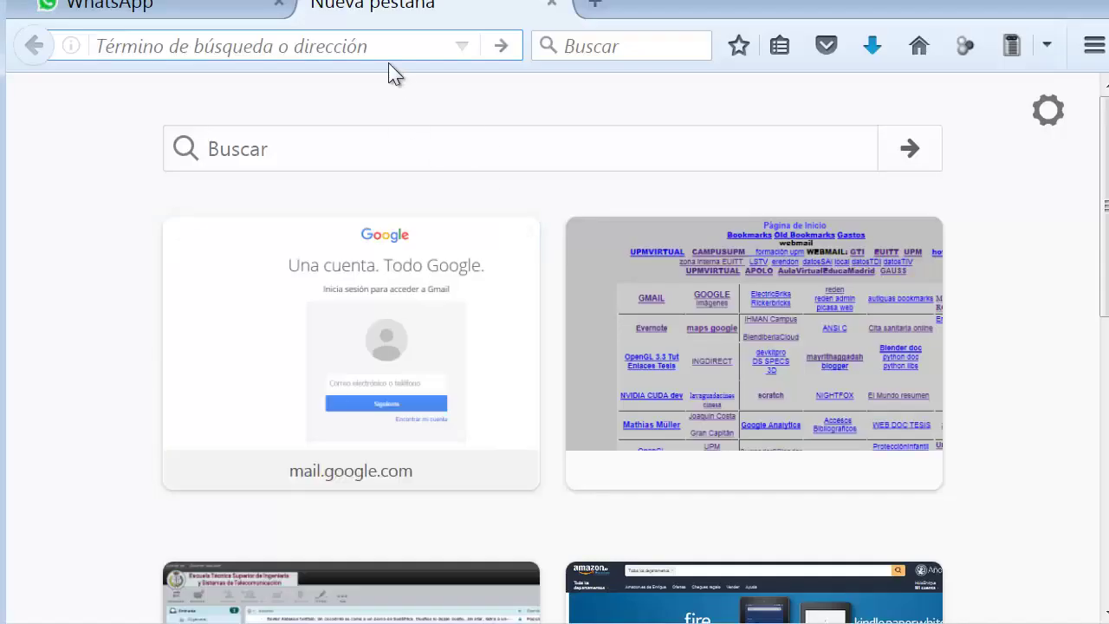
Load the blender.org website in Firefox
click(362, 40)
text(blender.org)
key(Return)
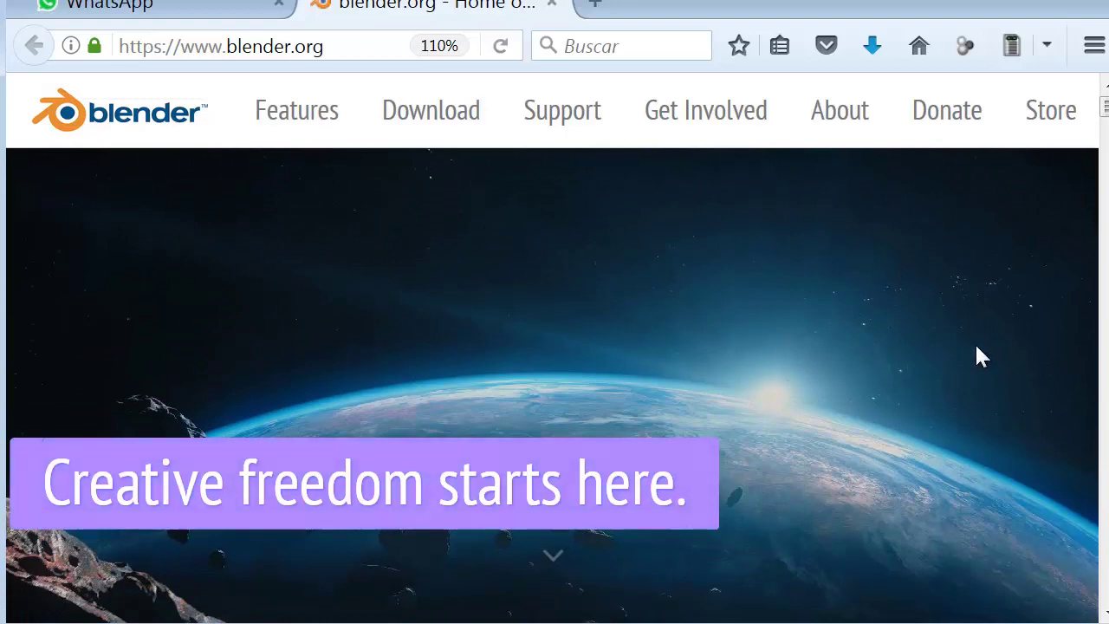
Go to Download, then Previous Versions, and open the download.blender.org/release archive in a new tab
click(433, 119)
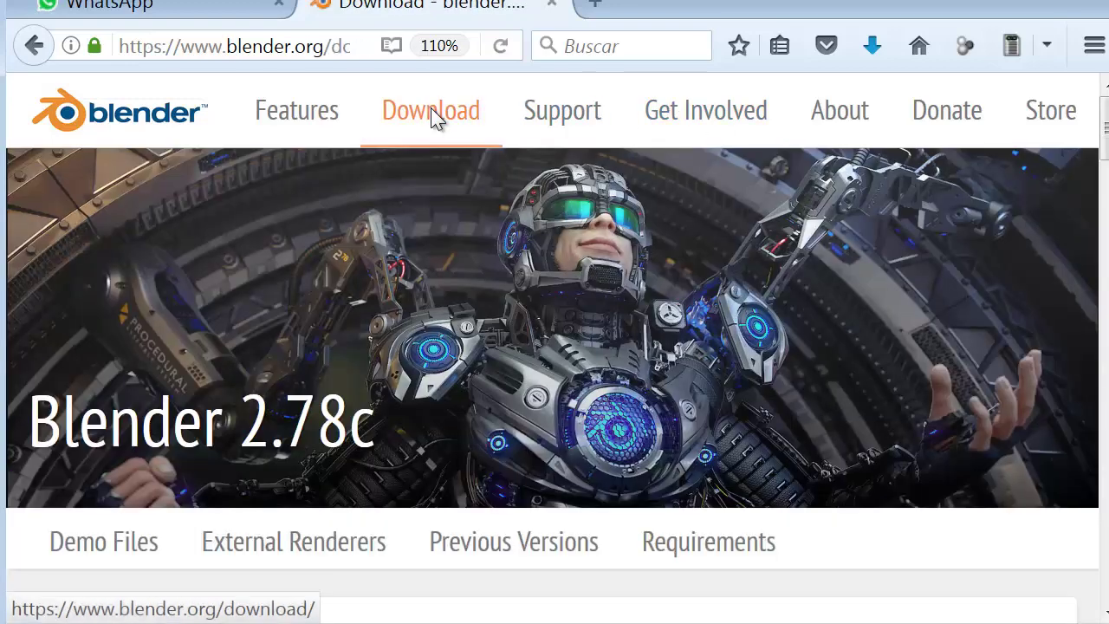
scroll(520, 355, down, 2)
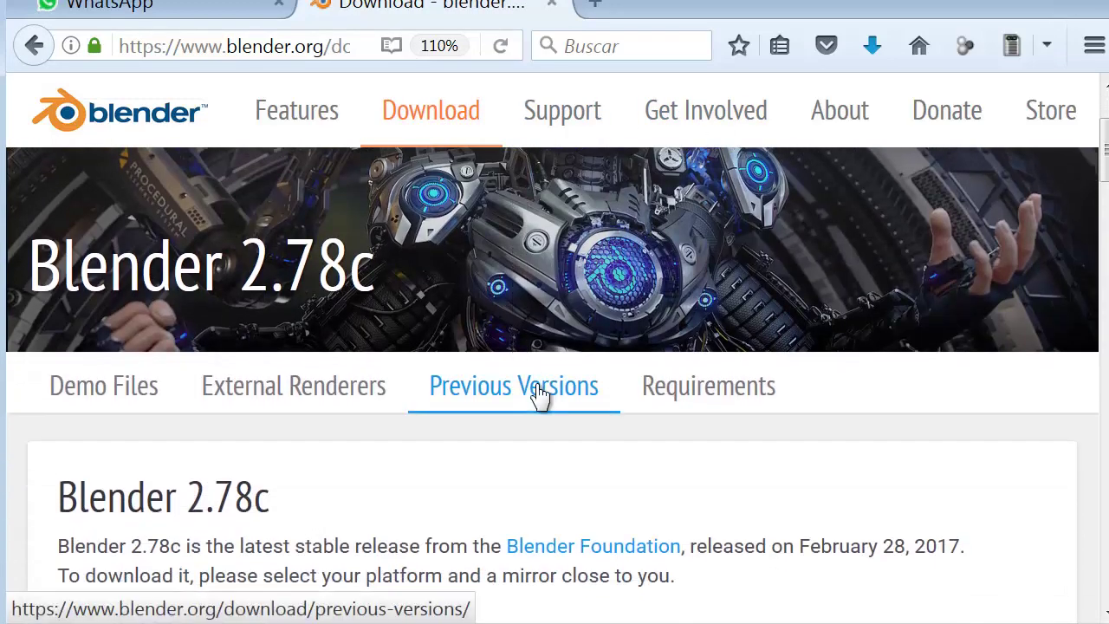
click(541, 394)
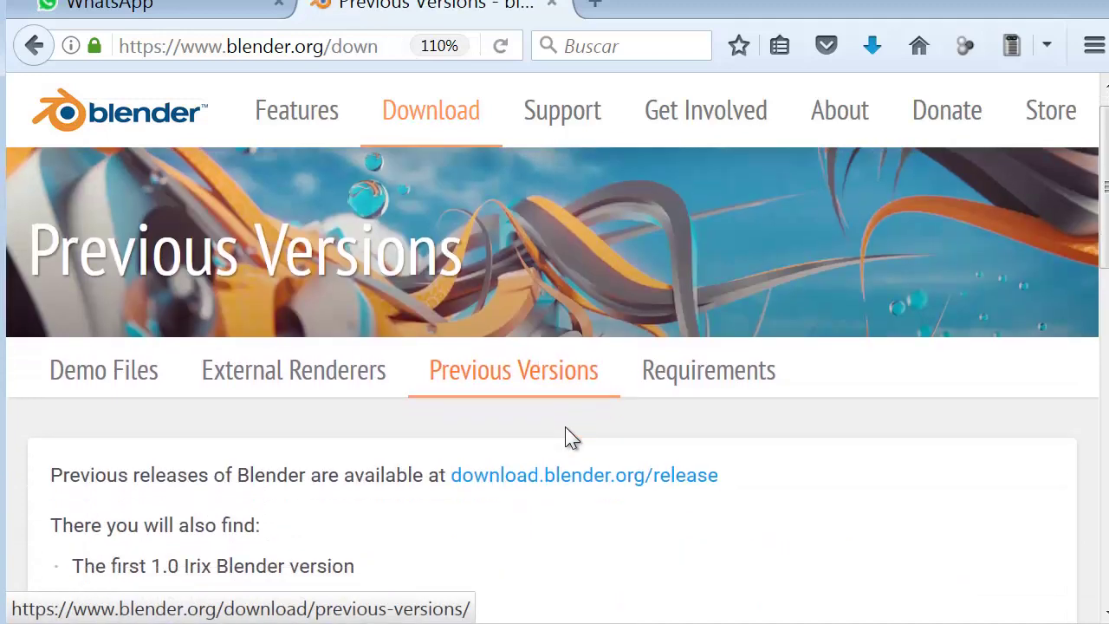
scroll(569, 439, down, 2)
click(663, 358)
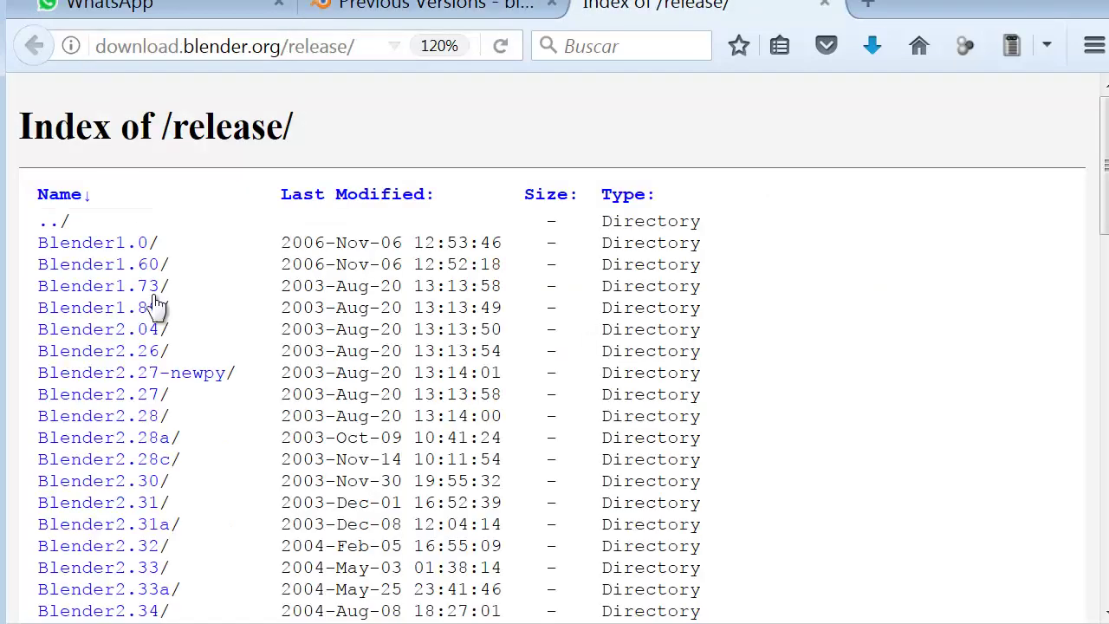
Open the Blender2.77 release folder and view its Windows msi and zip downloads
scroll(228, 346, down, 1)
scroll(228, 346, down, 2)
scroll(228, 346, down, 7)
scroll(228, 346, down, 2)
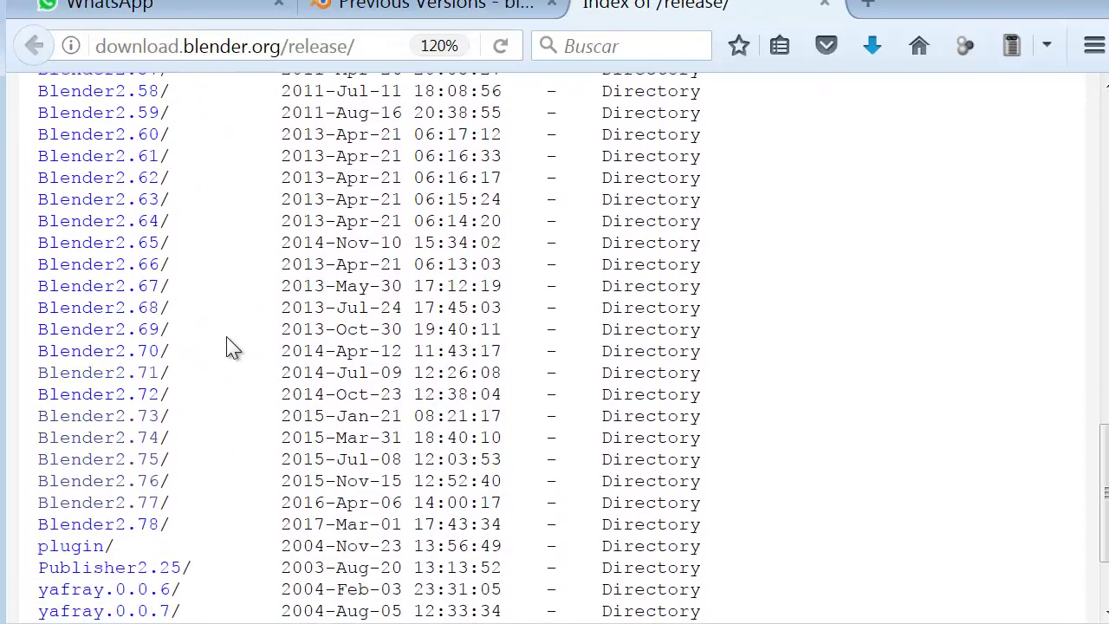
scroll(232, 346, down, 3)
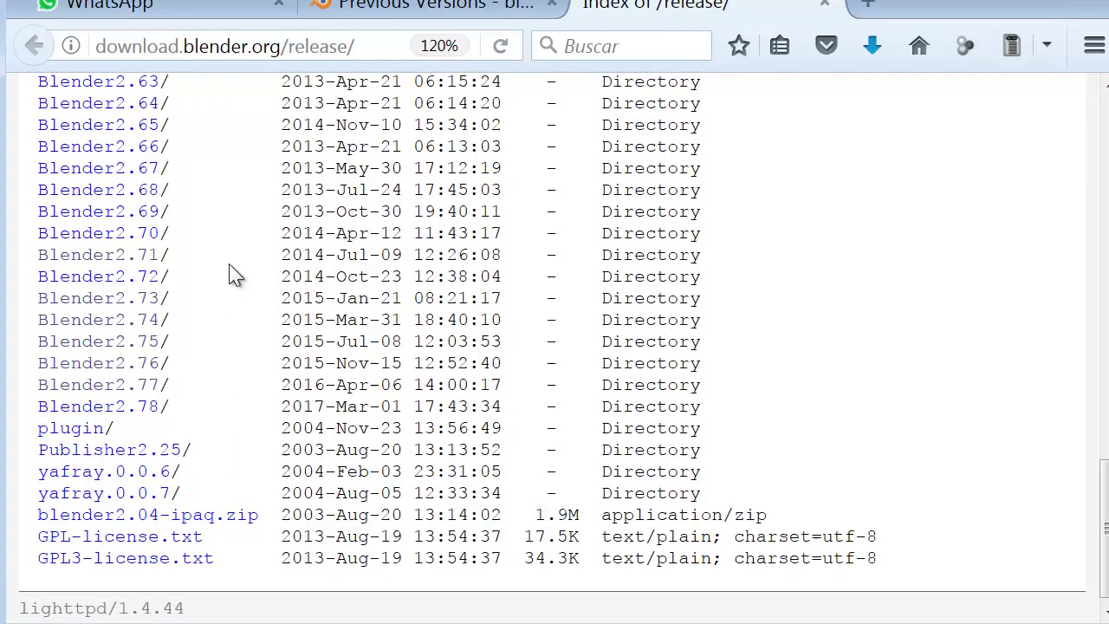
click(143, 391)
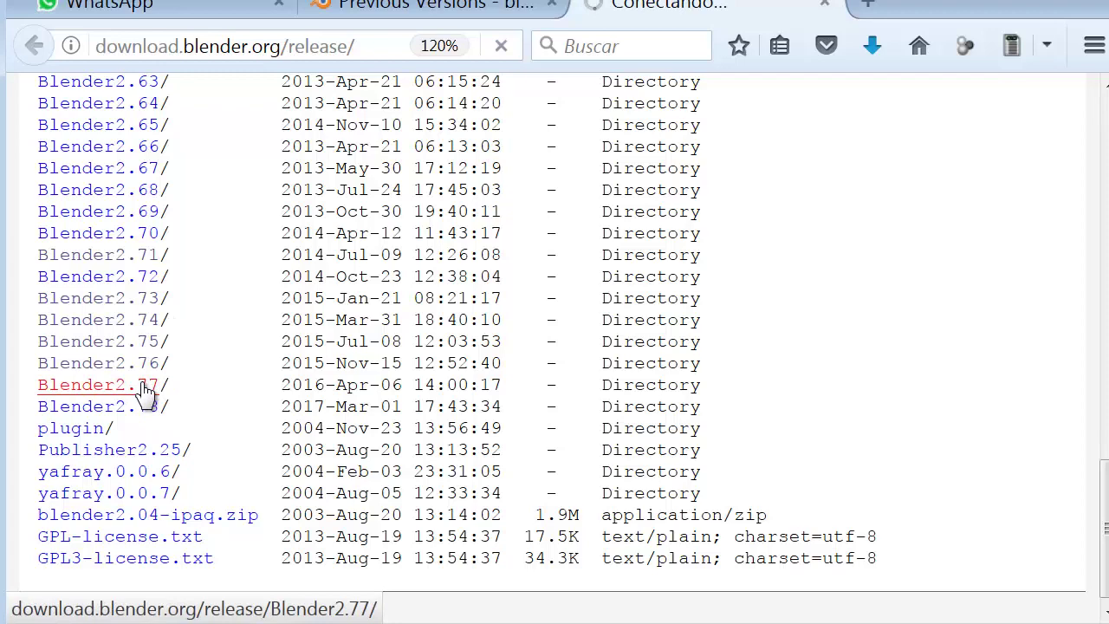
scroll(566, 346, down, 4)
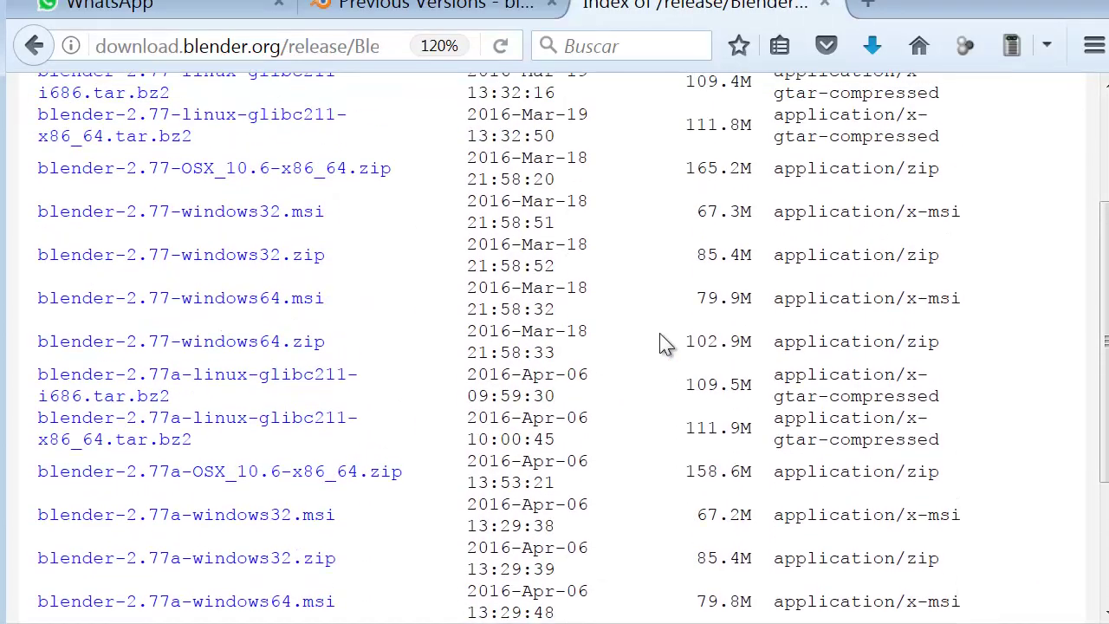